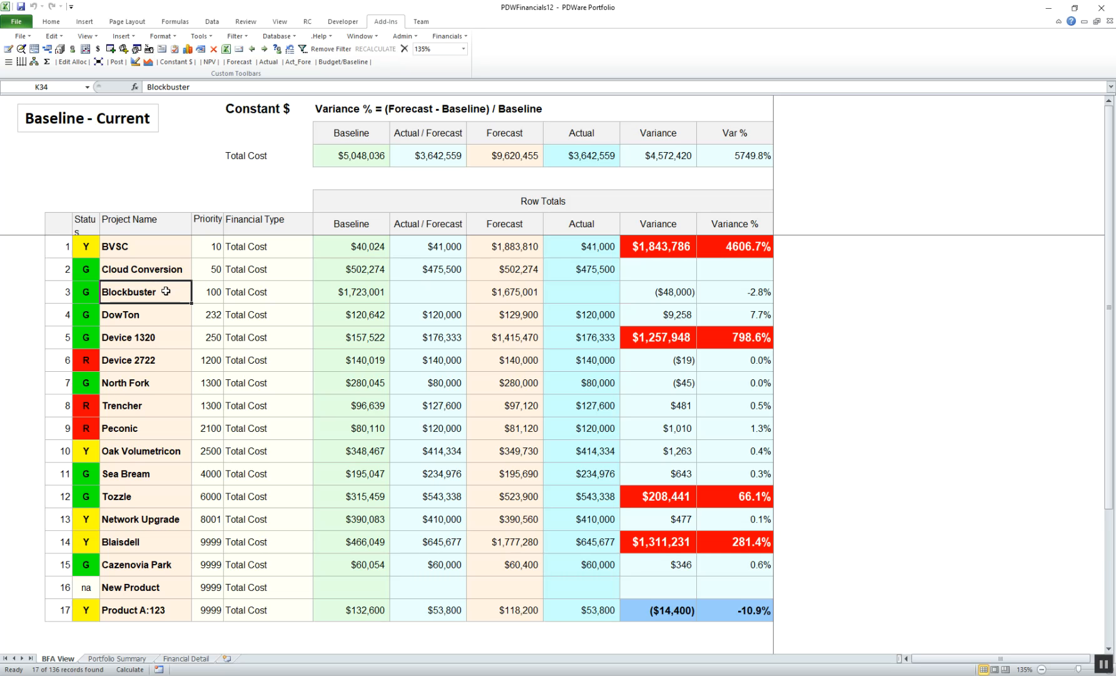
Review the project actions available for Blockbuster alone and for the group from Blockbuster to Device 1320.
right_click(166, 291)
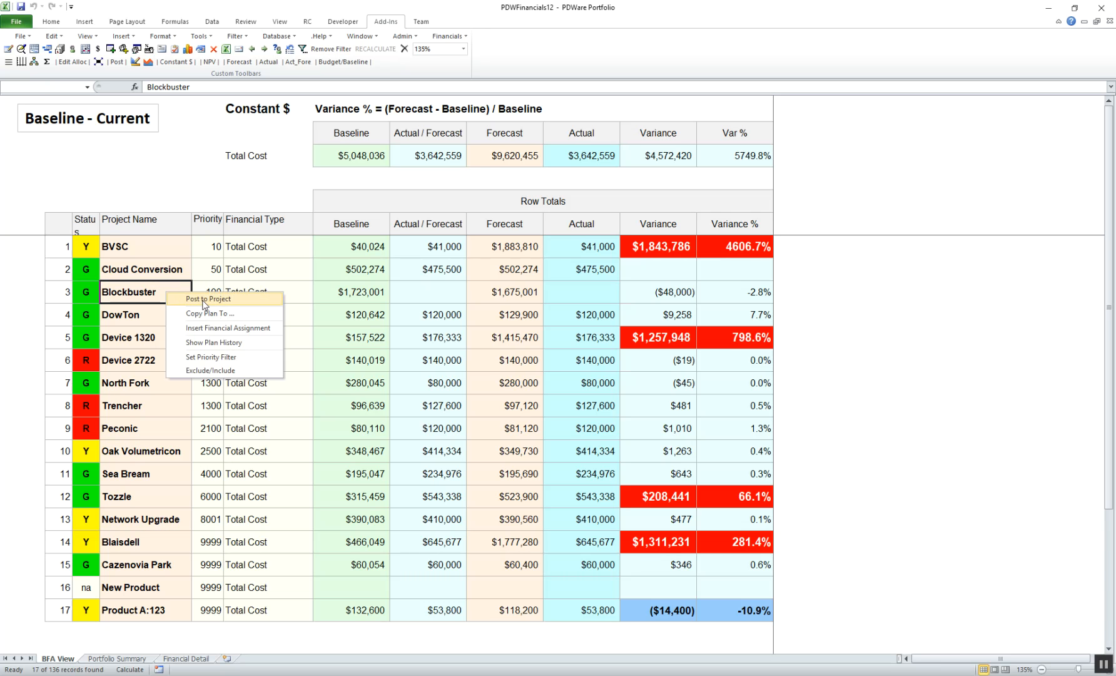
left_click(139, 292)
left_click_drag(138, 292, 133, 336)
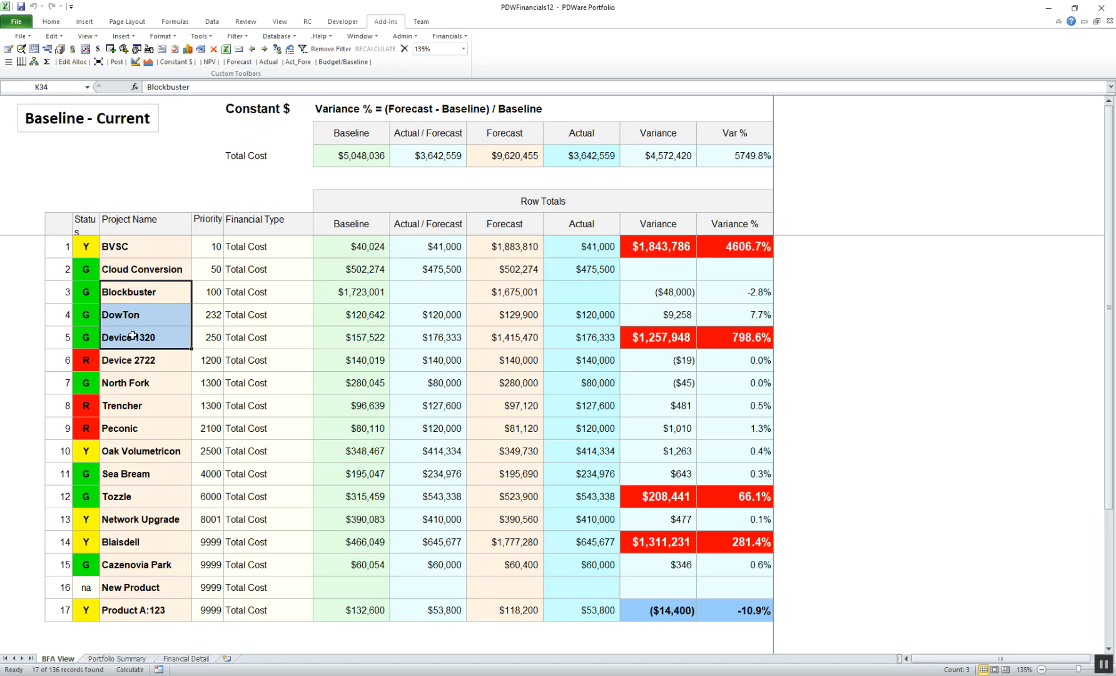
right_click(137, 314)
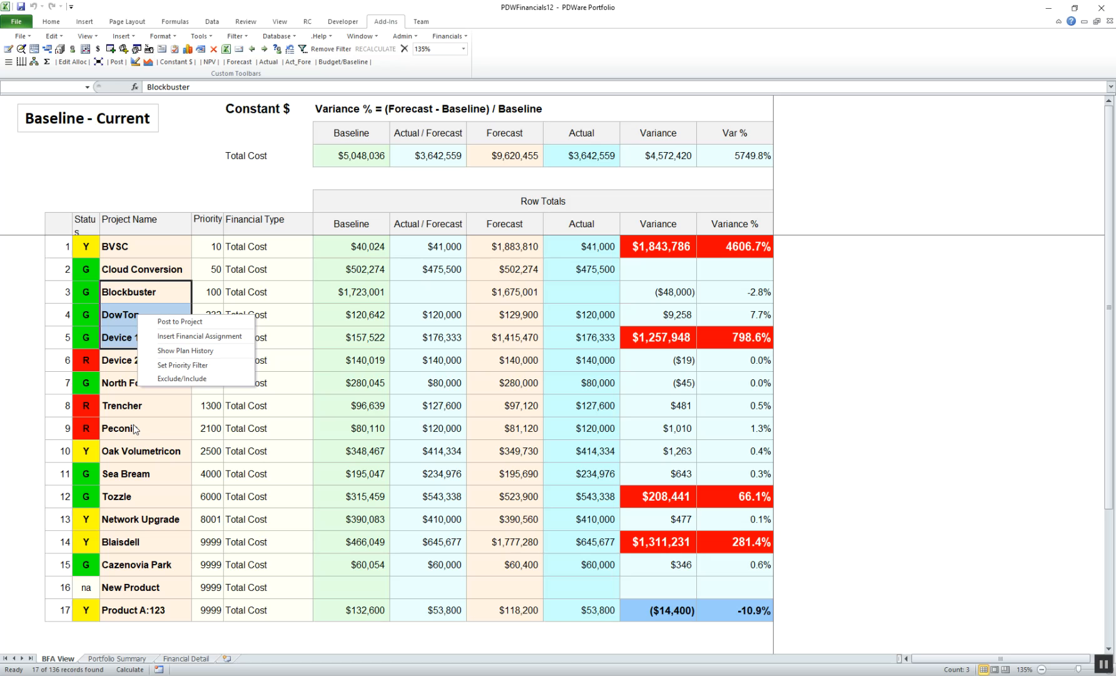
left_click(116, 293)
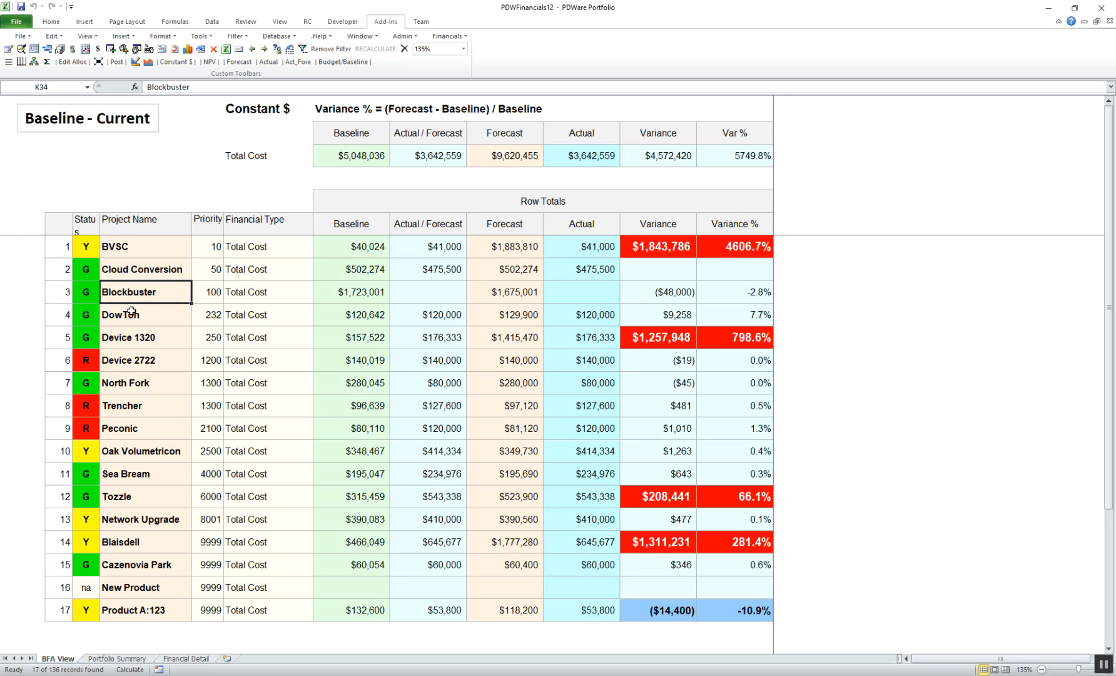
Select Blockbuster through Device 1320 plus Oak Volumetricon and Network Upgrade, and separately select every project name from BVSC to Product A:123.
left_click_drag(131, 297, 134, 332)
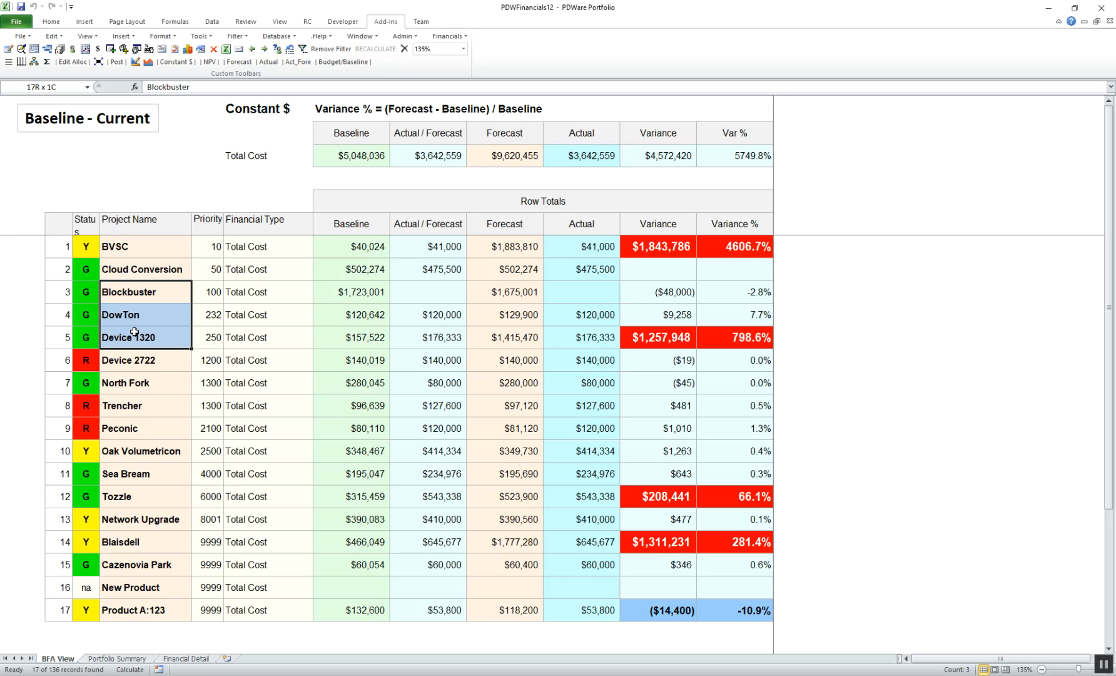
left_click(148, 450, "ctrl")
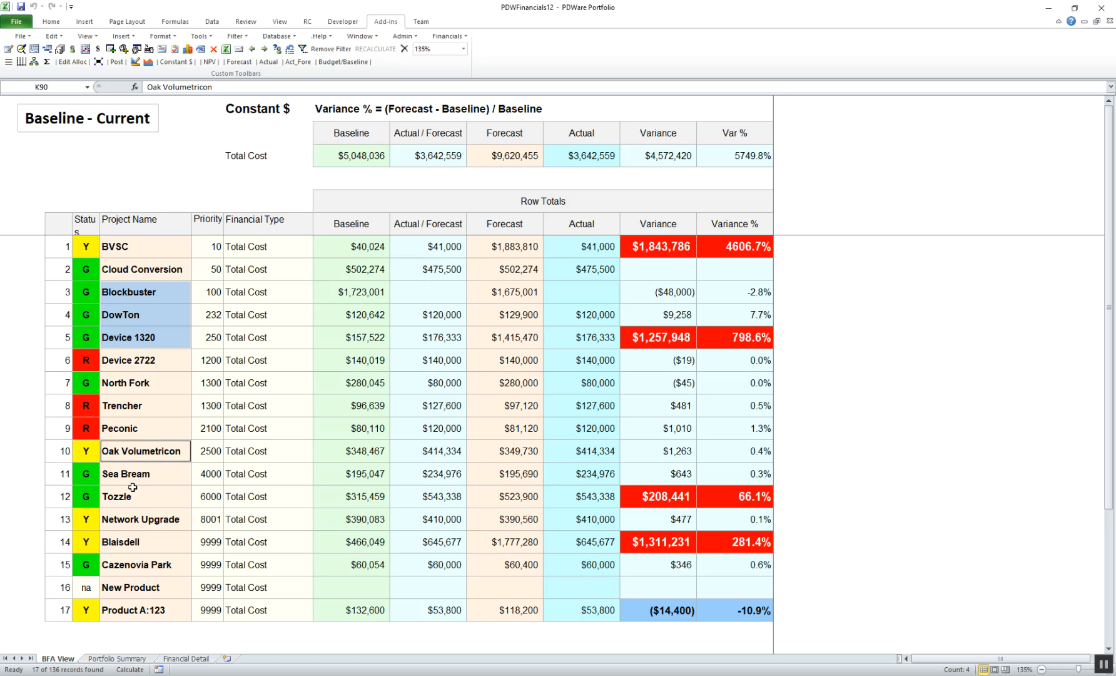
left_click(139, 518, "ctrl")
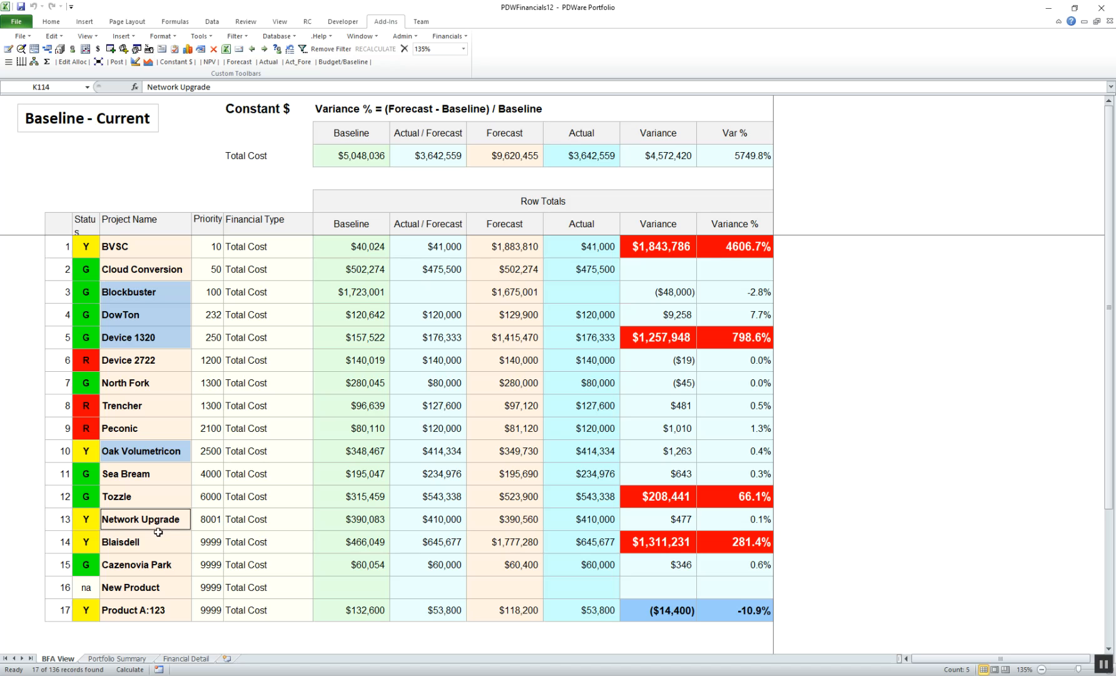
left_click(145, 150)
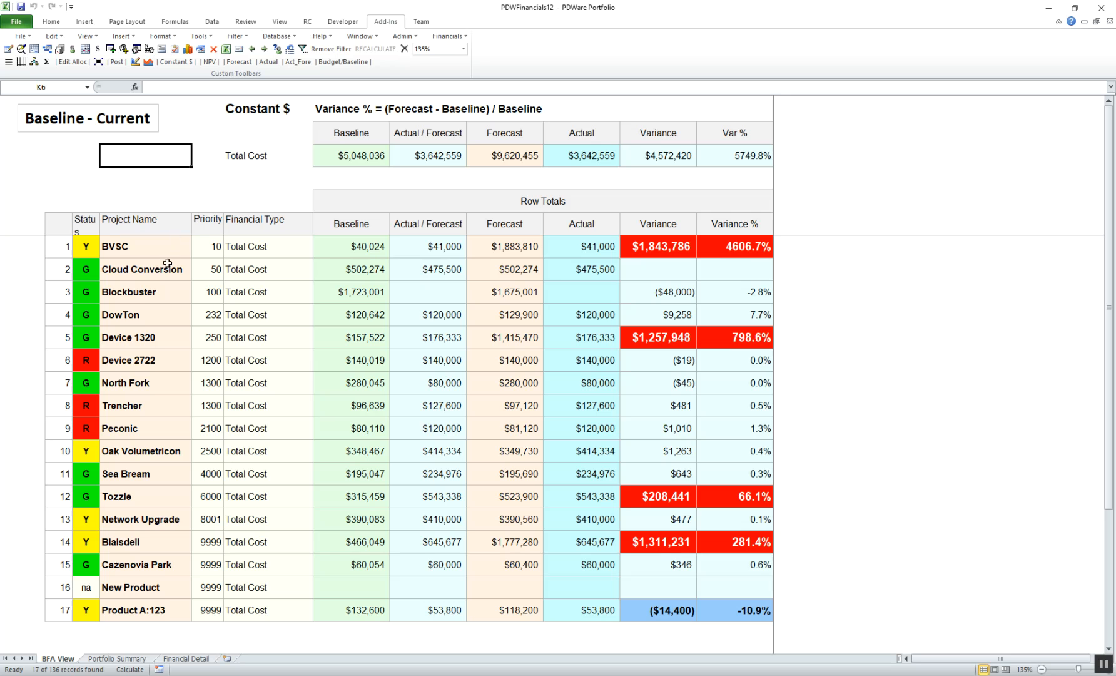
left_click_drag(150, 251, 114, 604)
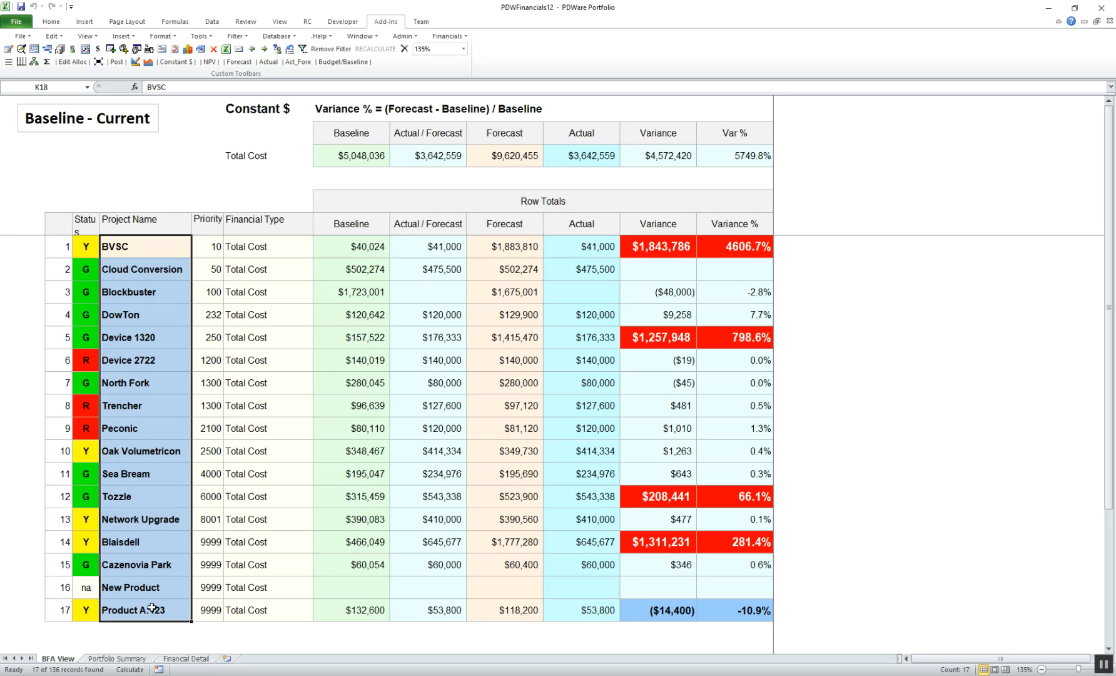
left_click(137, 161)
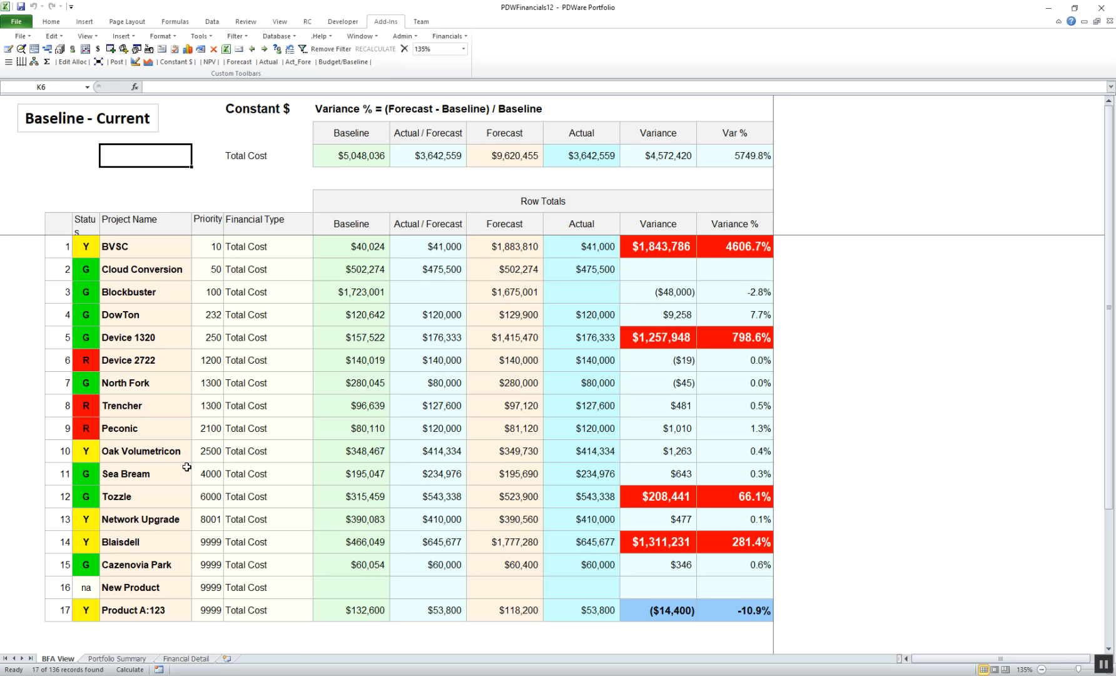
Filter the baseline view to the Tozzle project and display its rows from Net: Rev - Cost through Capital.
double_click(134, 497)
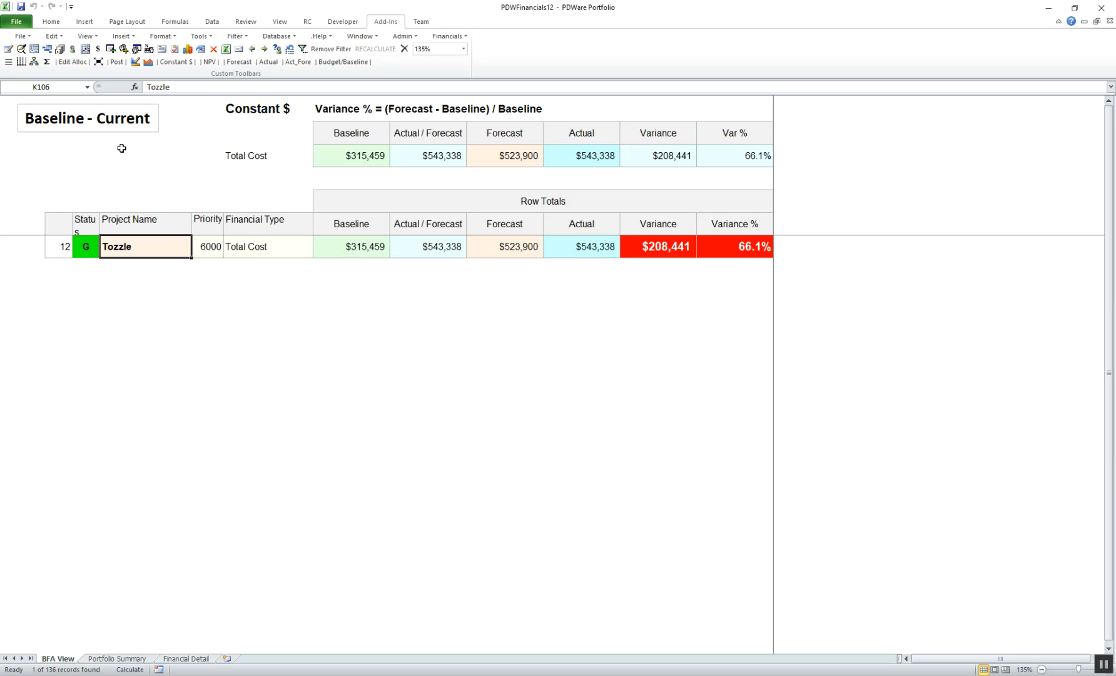
left_click(8, 62)
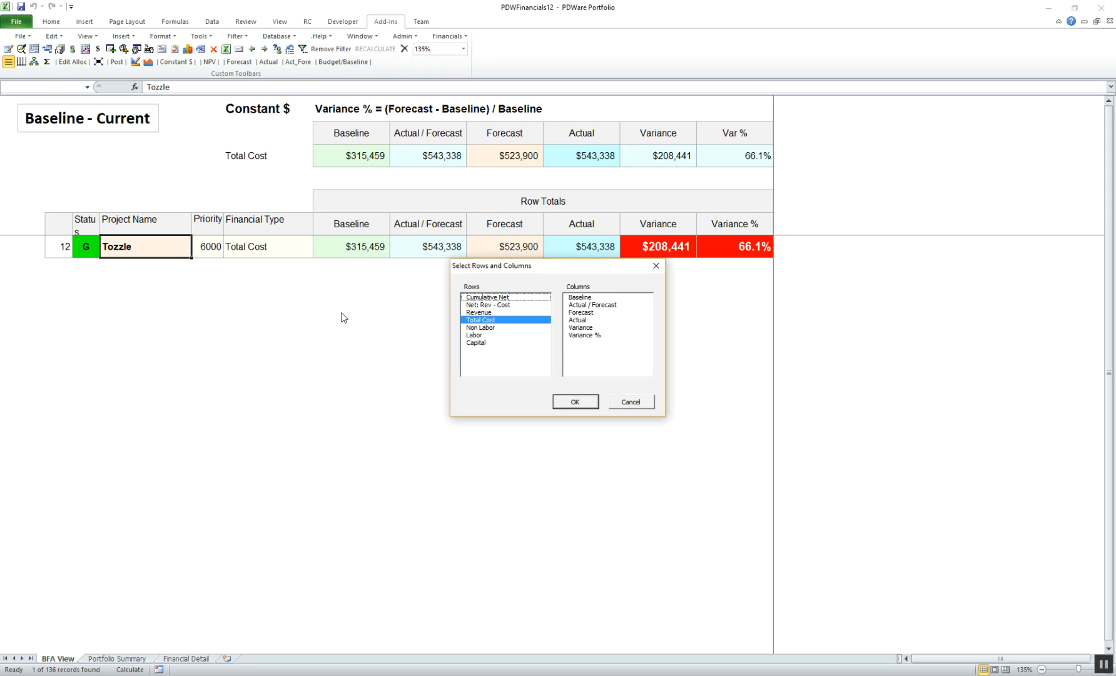
left_click(486, 305)
left_click_drag(487, 309, 488, 345)
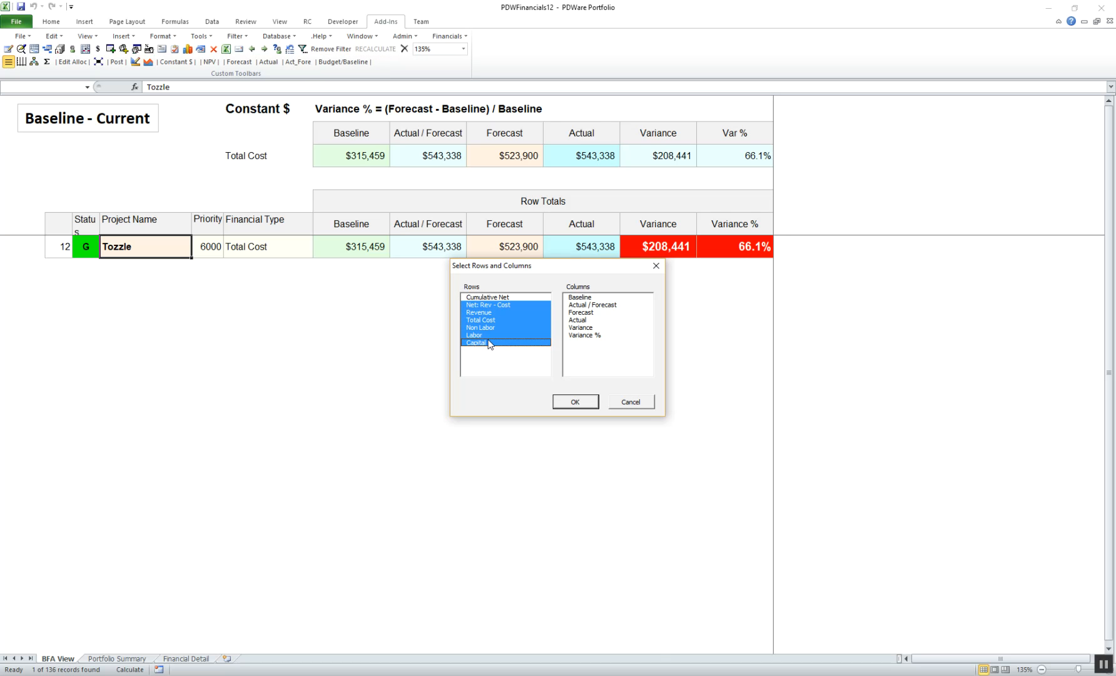
left_click(583, 404)
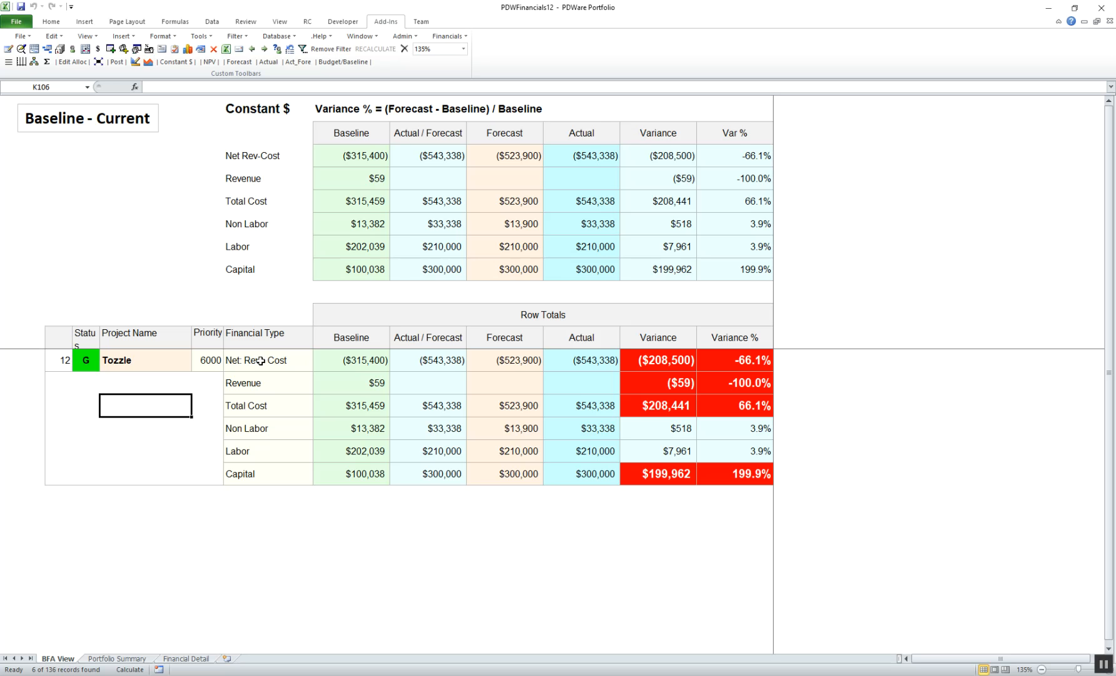
Review Tozzle's financial type rows one by one from Capital, Labor and Non Labor up to Total Cost and Revenue.
left_click(250, 474)
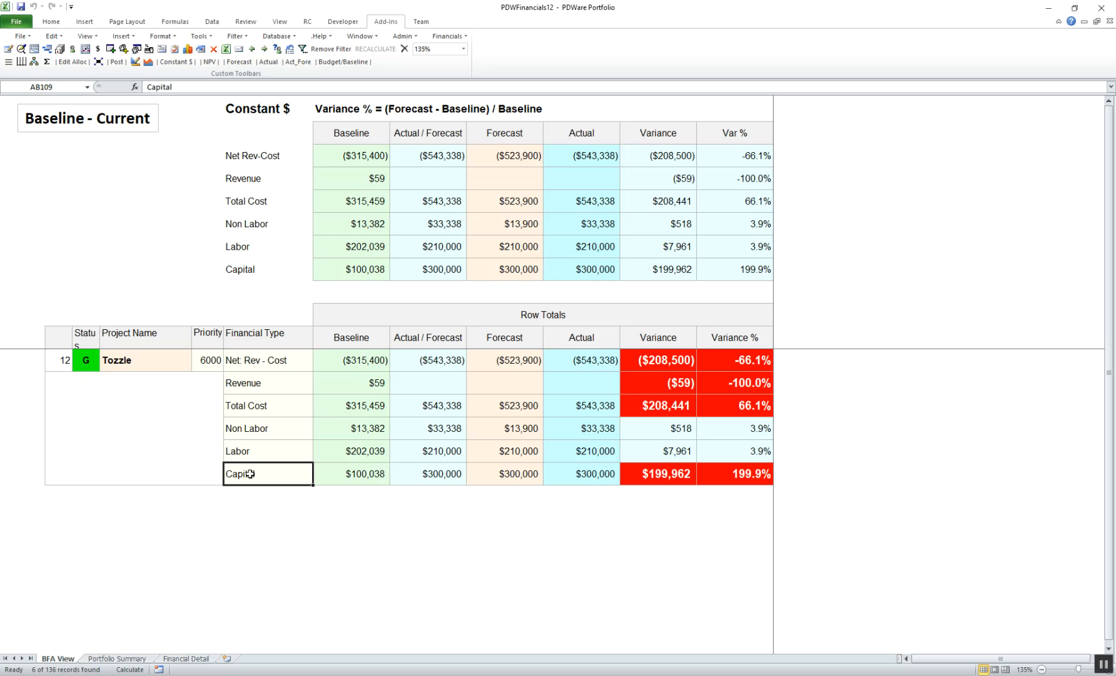
left_click(257, 452)
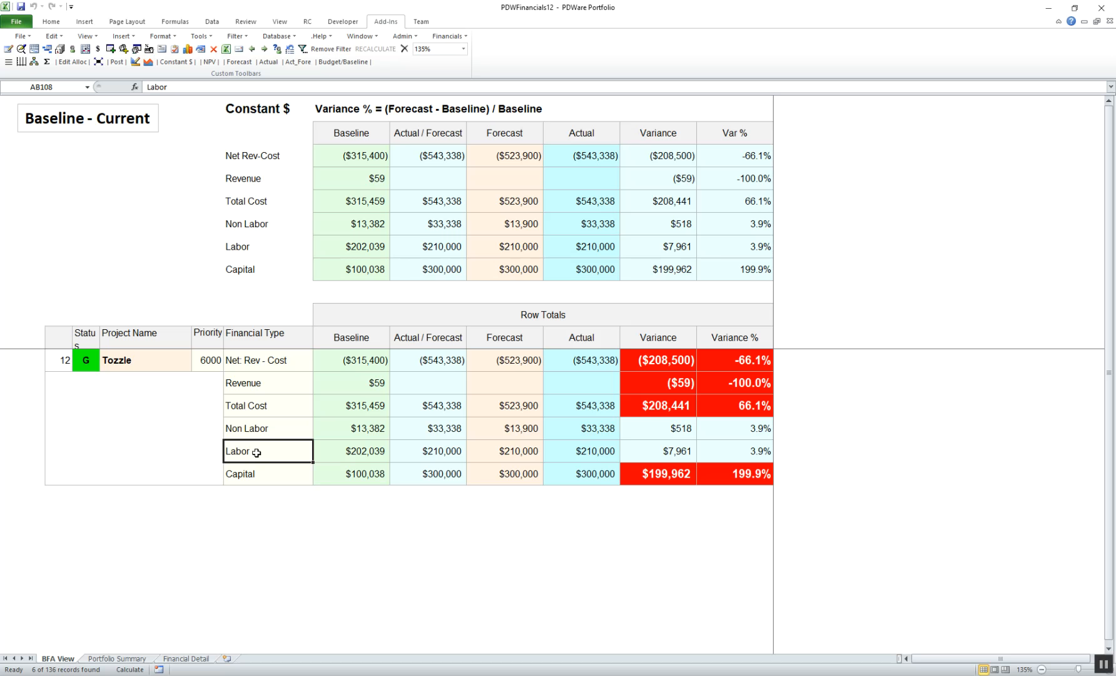
left_click(250, 430)
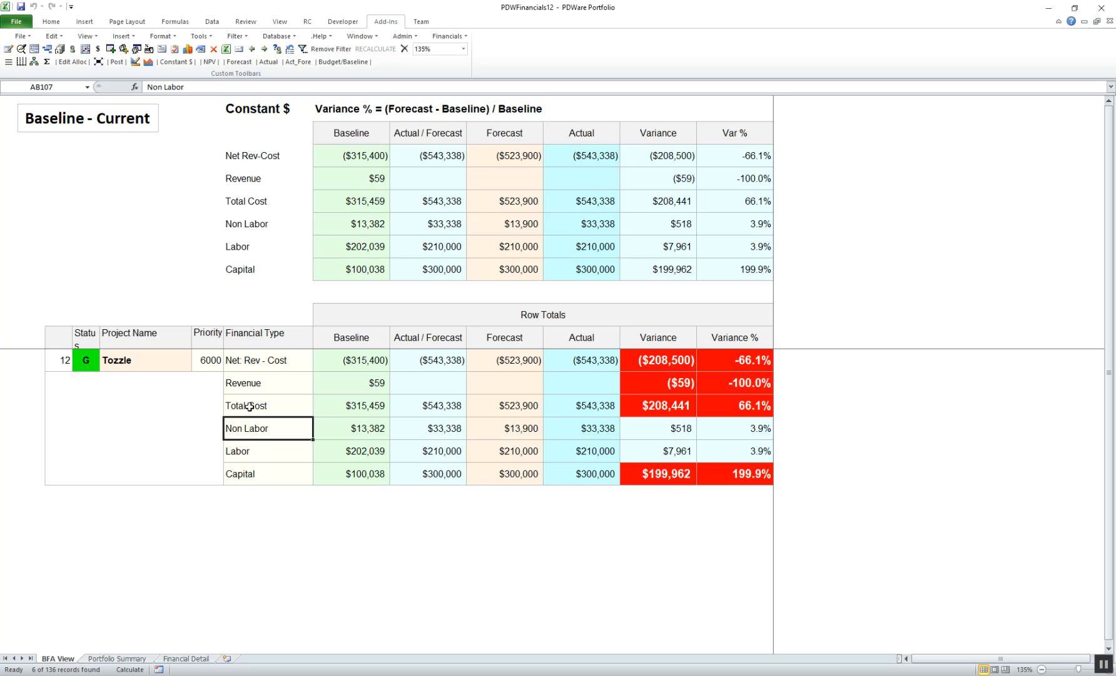
left_click(249, 408)
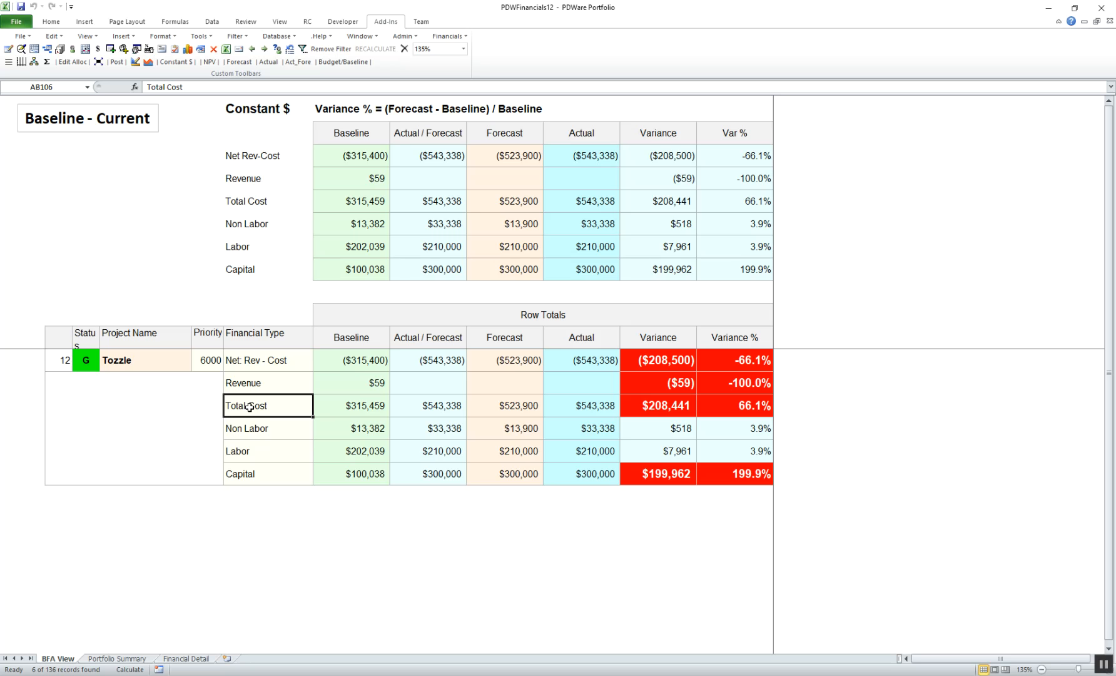
left_click(253, 386)
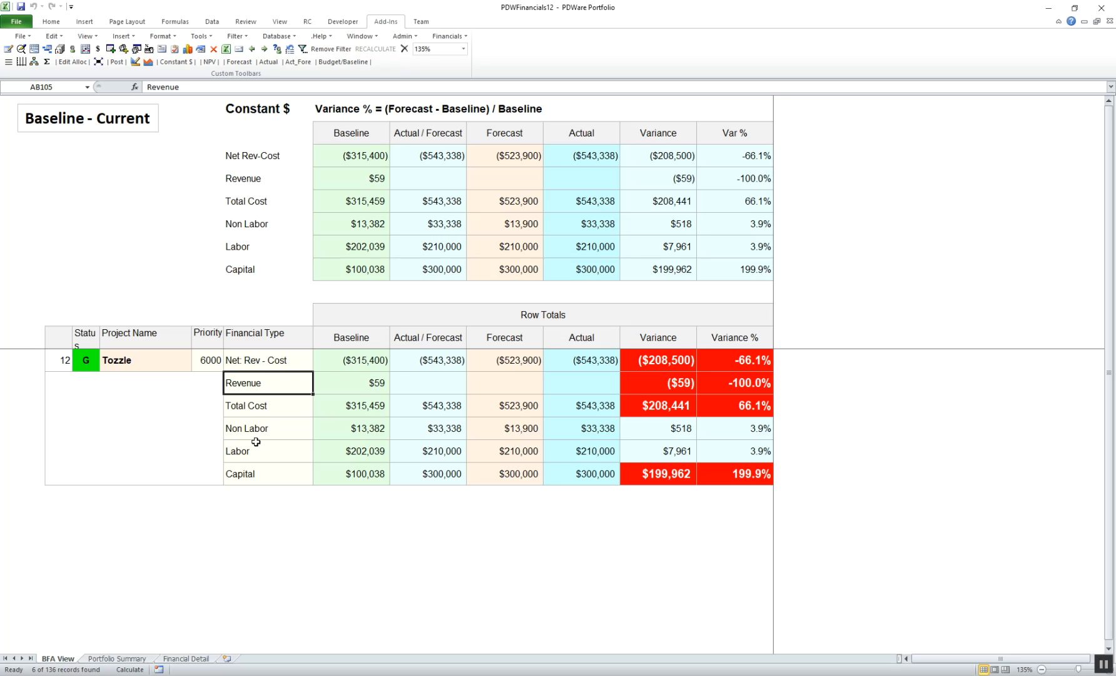
left_click_drag(292, 357, 282, 482)
Examine the row total columns from Baseline to Variance % and their figures across all of Tozzle's financial types.
left_click_drag(356, 337, 725, 339)
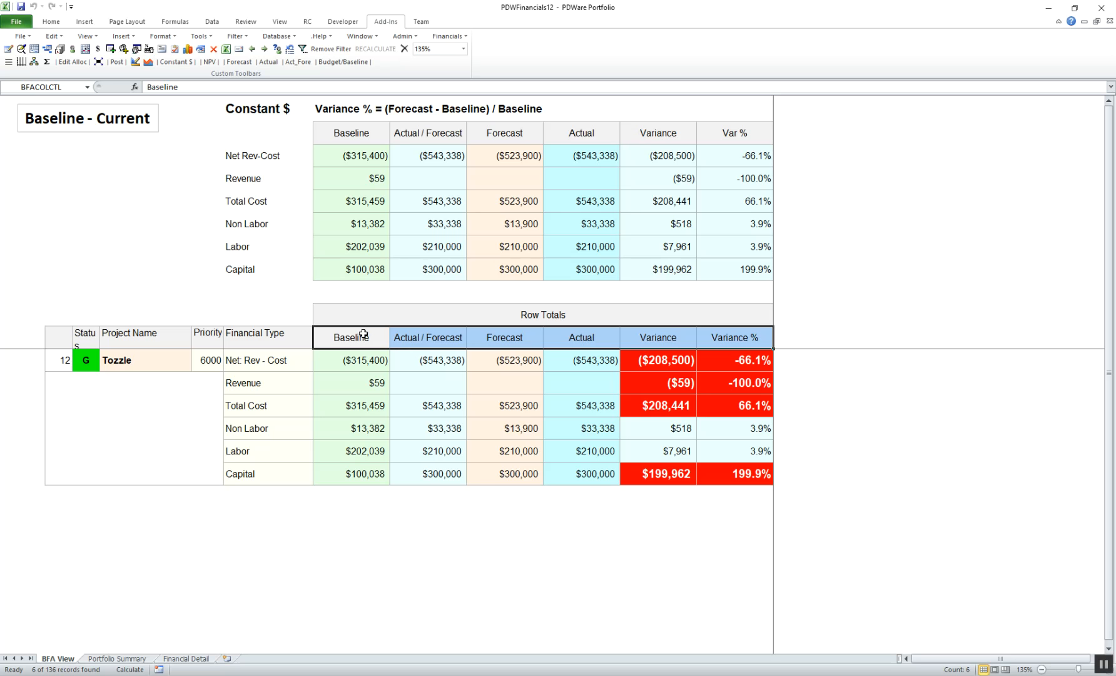
left_click(463, 340)
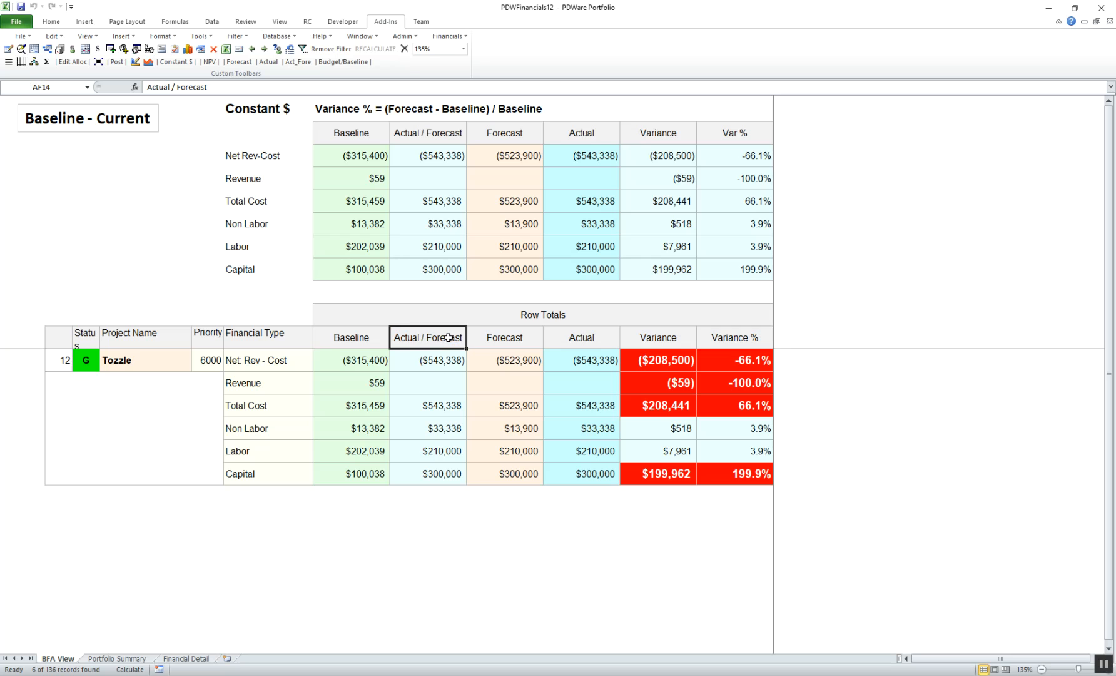
left_click(659, 340)
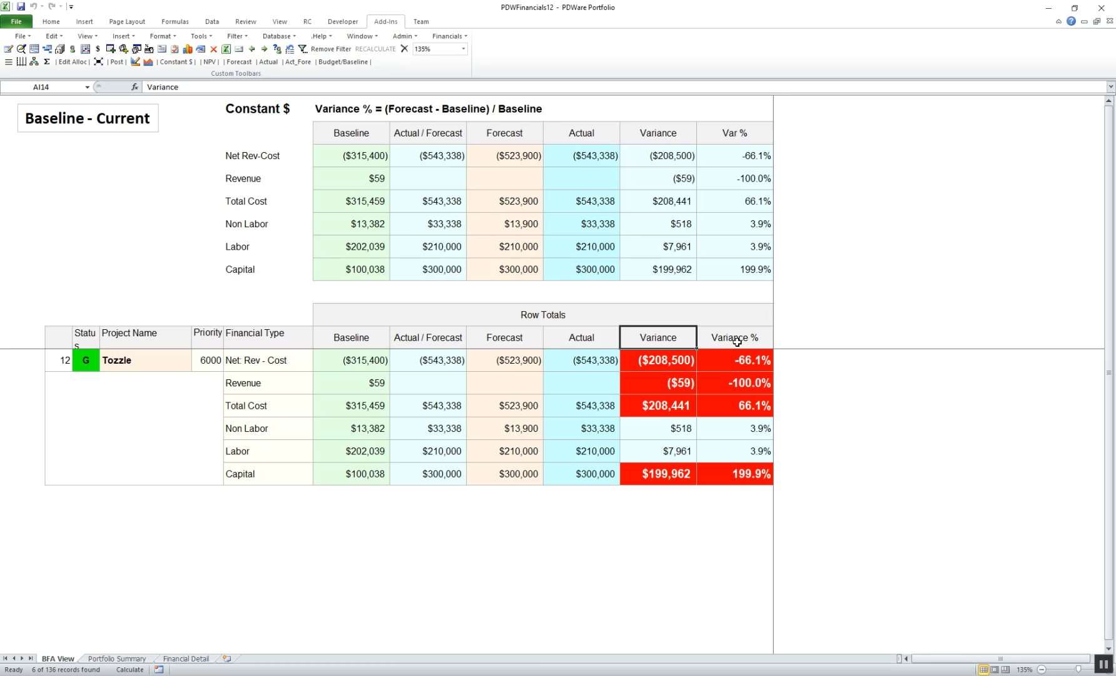
left_click_drag(342, 353, 746, 473)
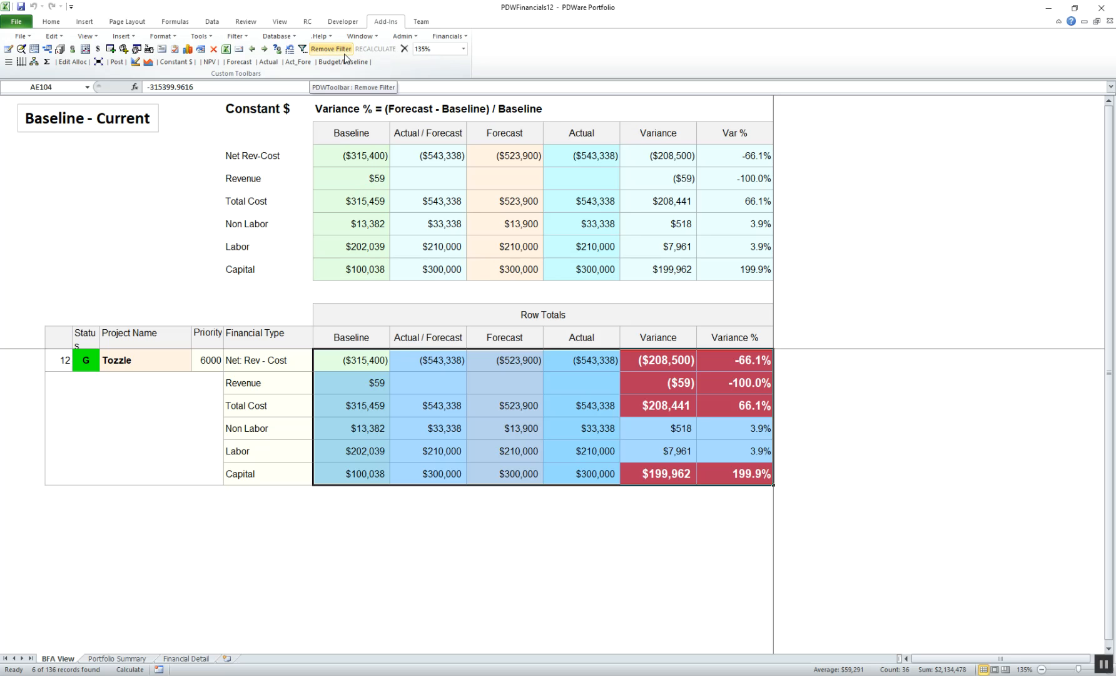
Switch to the PDWPortfolioData1 project data and examine the Cost Variance %, Baseline Total Cost $ and Forecast Total Cost $ columns.
left_click(251, 50)
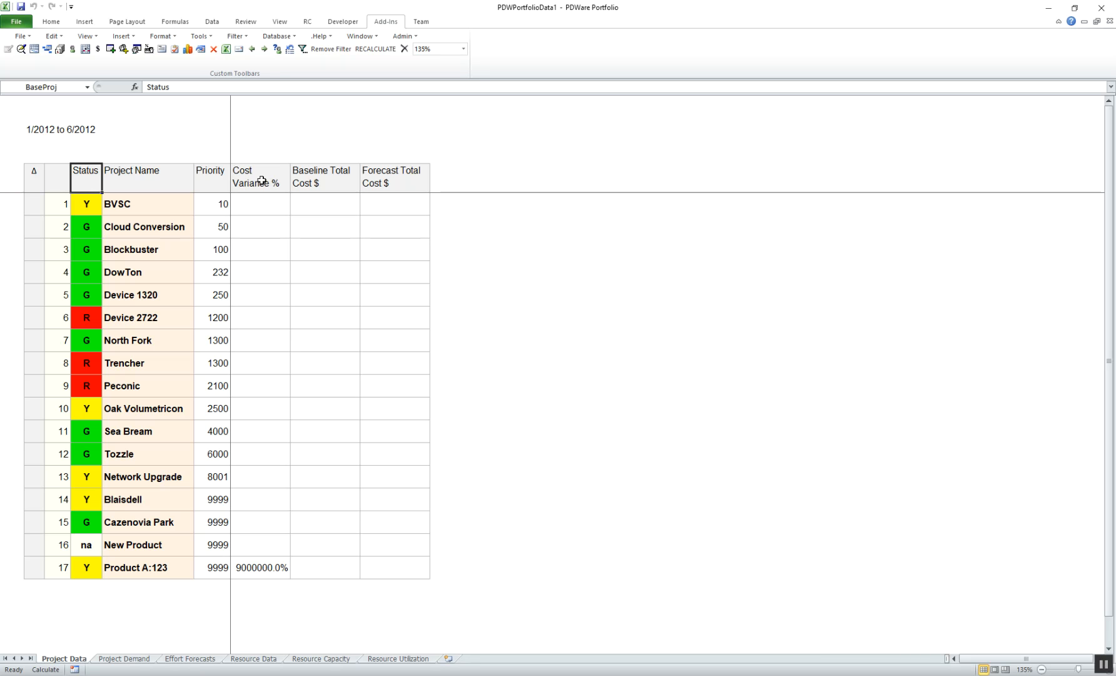
left_click(264, 183)
left_click(326, 181)
left_click(378, 180)
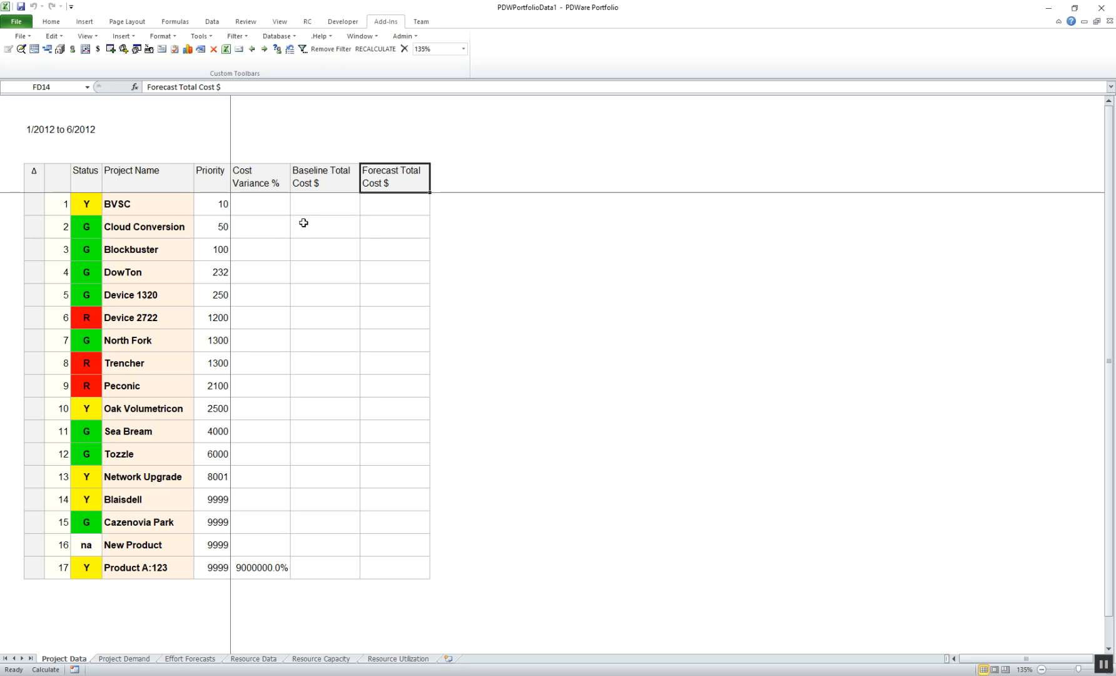
left_click(317, 180)
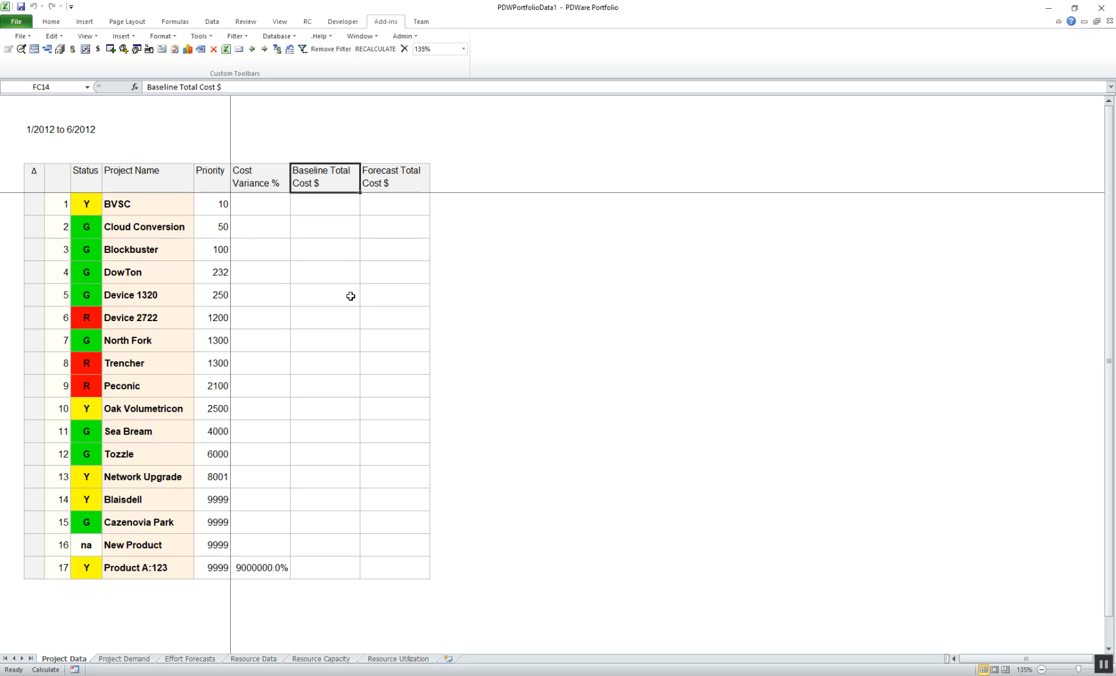
Drill from Tozzle's baseline Net: Rev - Cost in PDWFinancials12 into the financial detail, examine January to June, and return to BFA View.
left_click(264, 50)
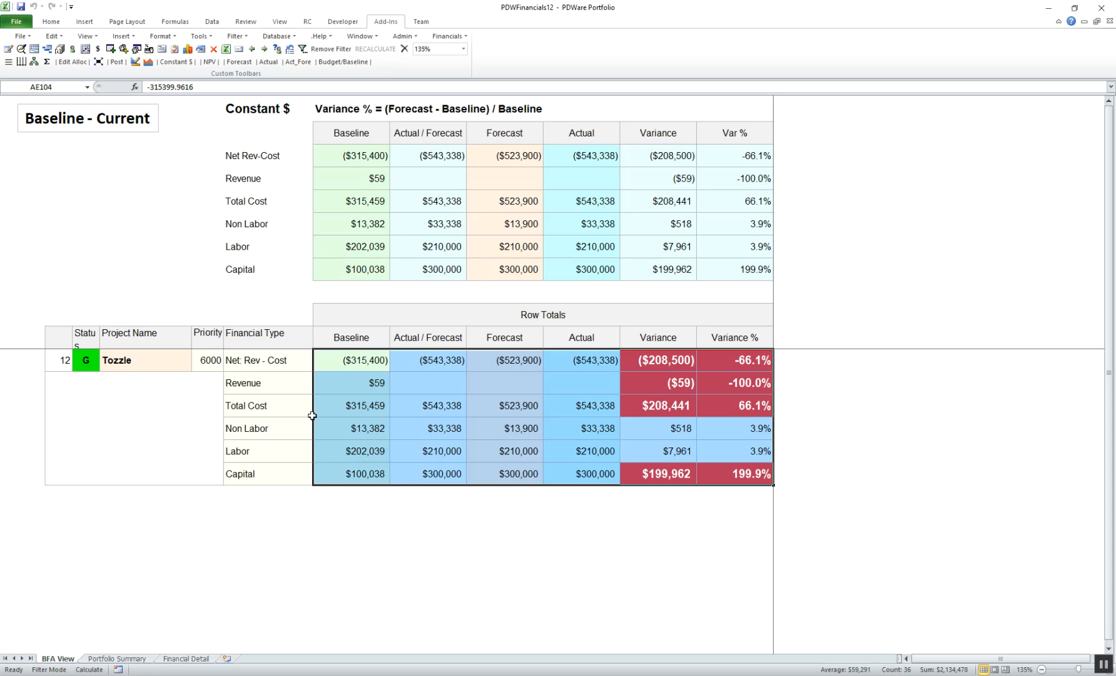
left_click(363, 361)
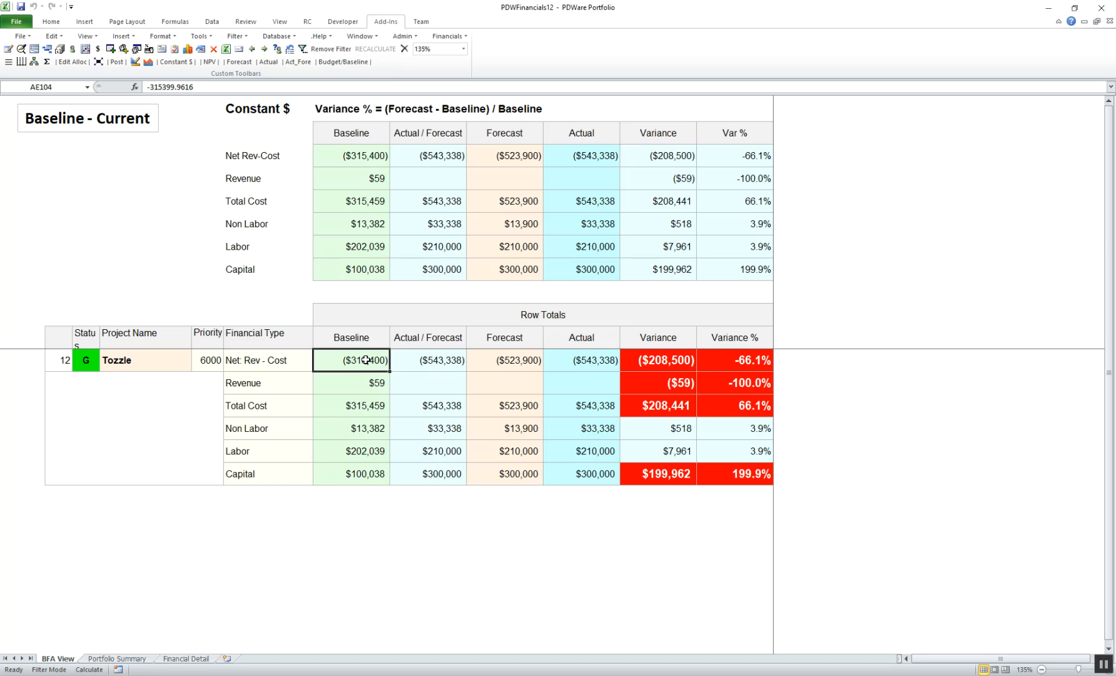
double_click(366, 359)
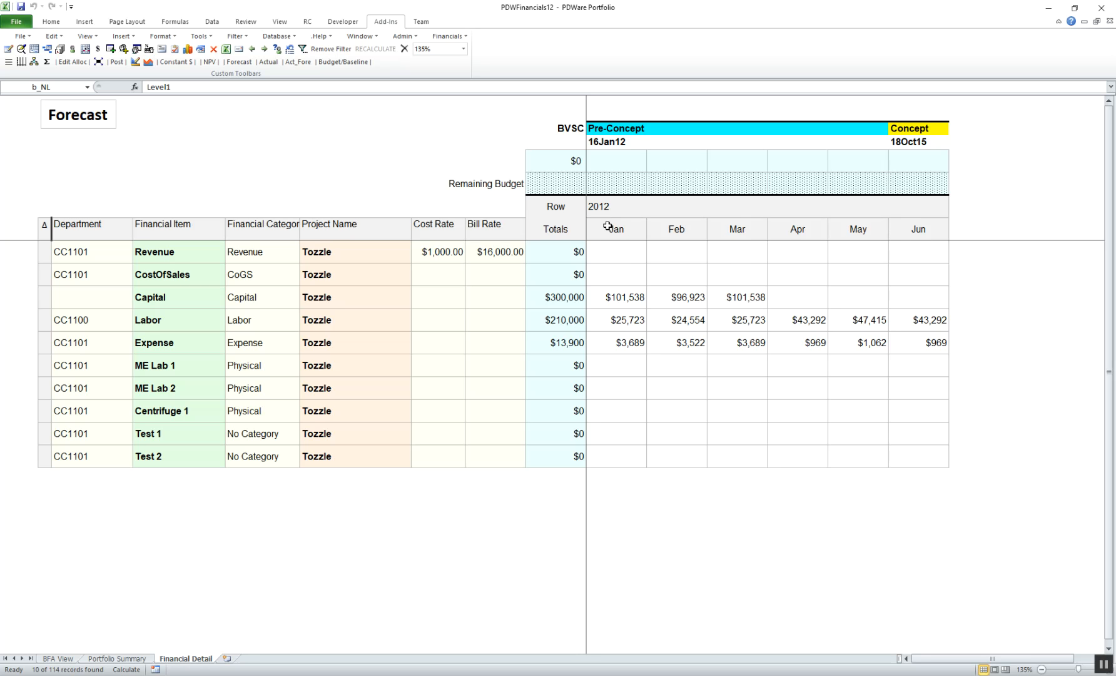
left_click_drag(609, 226, 908, 229)
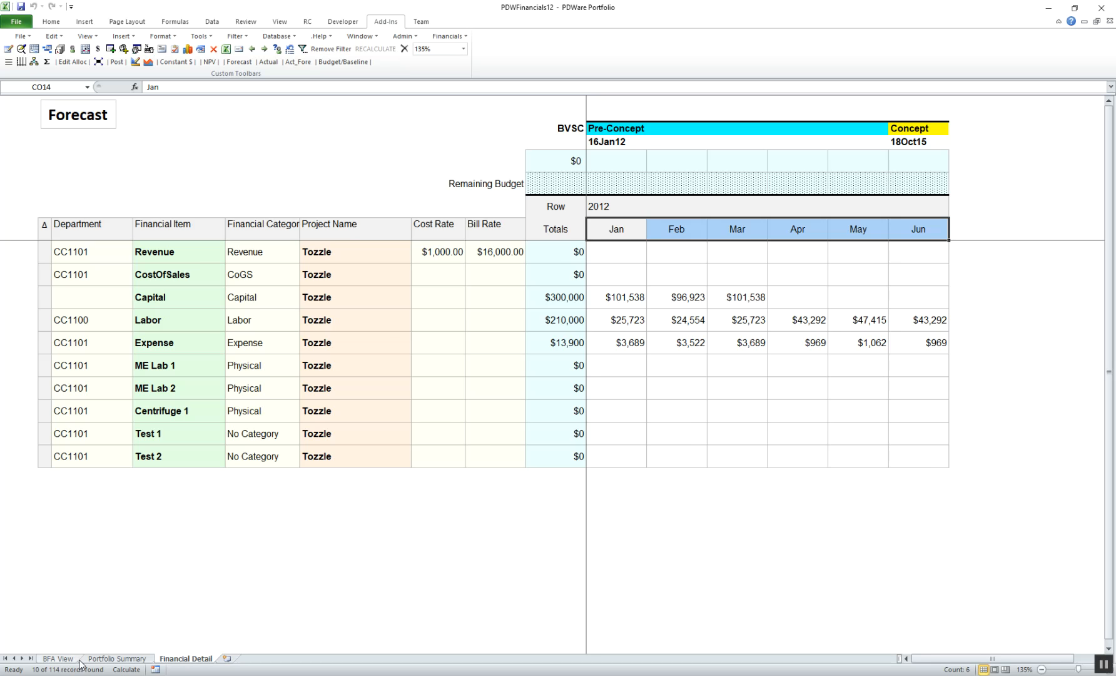
left_click(59, 660)
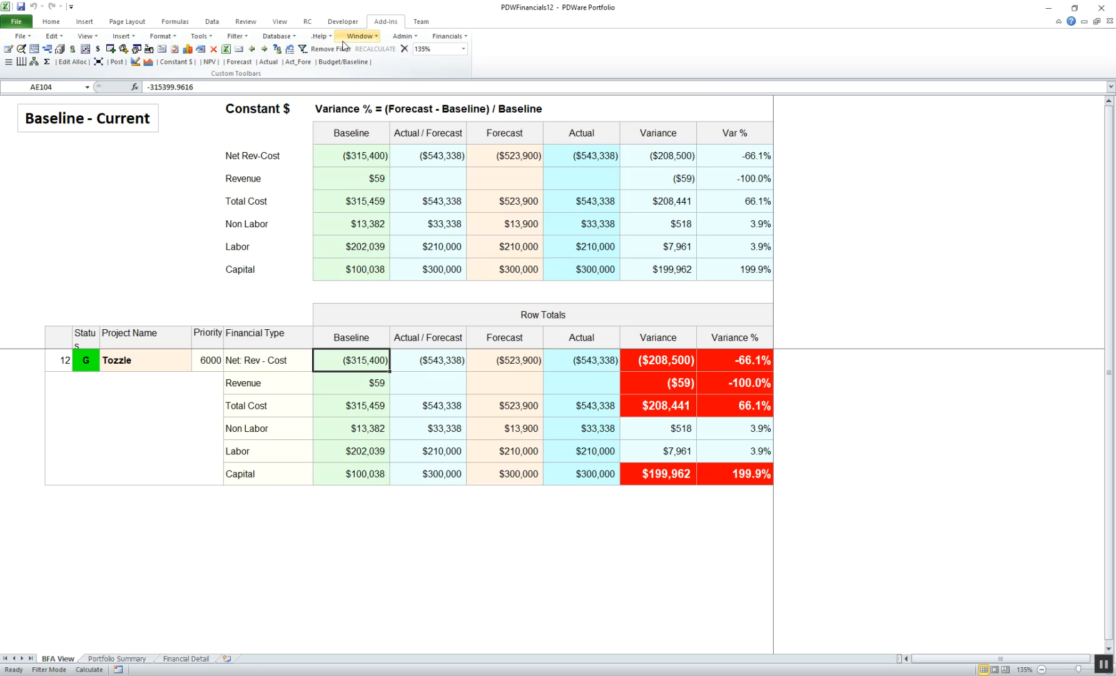
Switch to the PDWPortfolioData1 workbook and open the database data retrieval dialog.
left_click(360, 39)
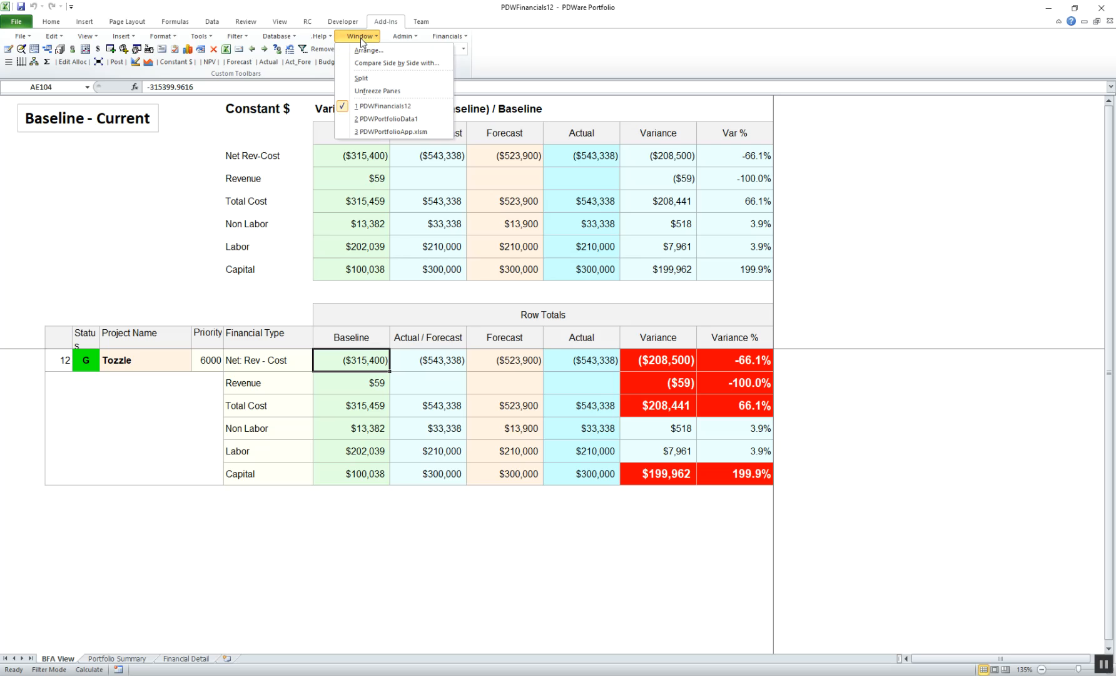
left_click(381, 119)
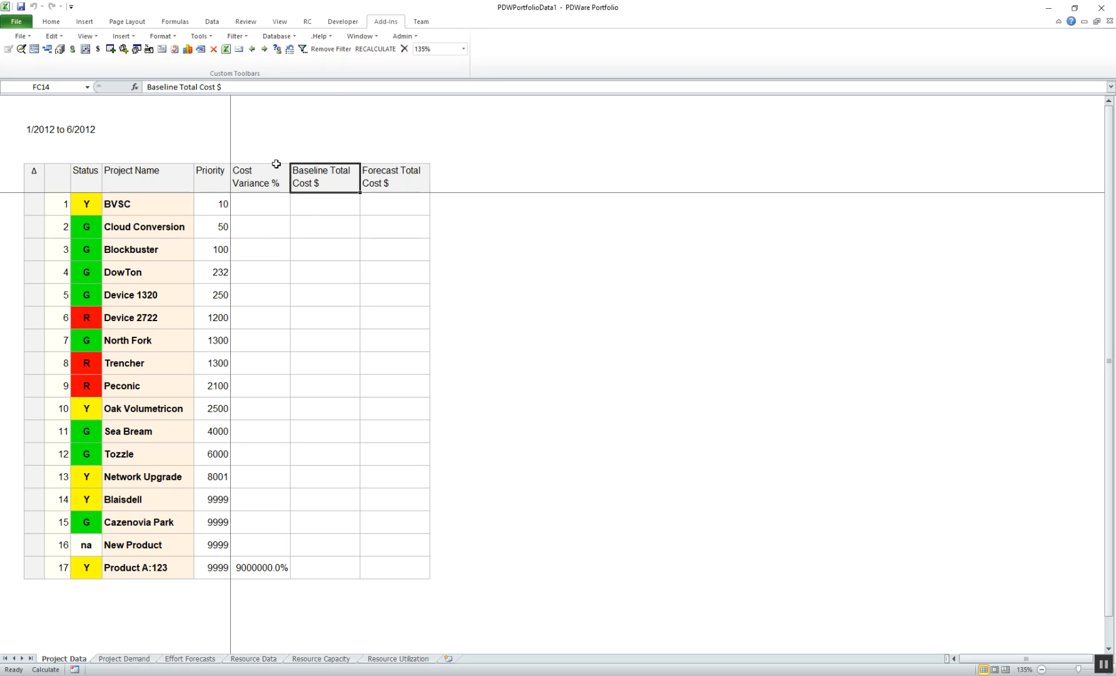
left_click(279, 36)
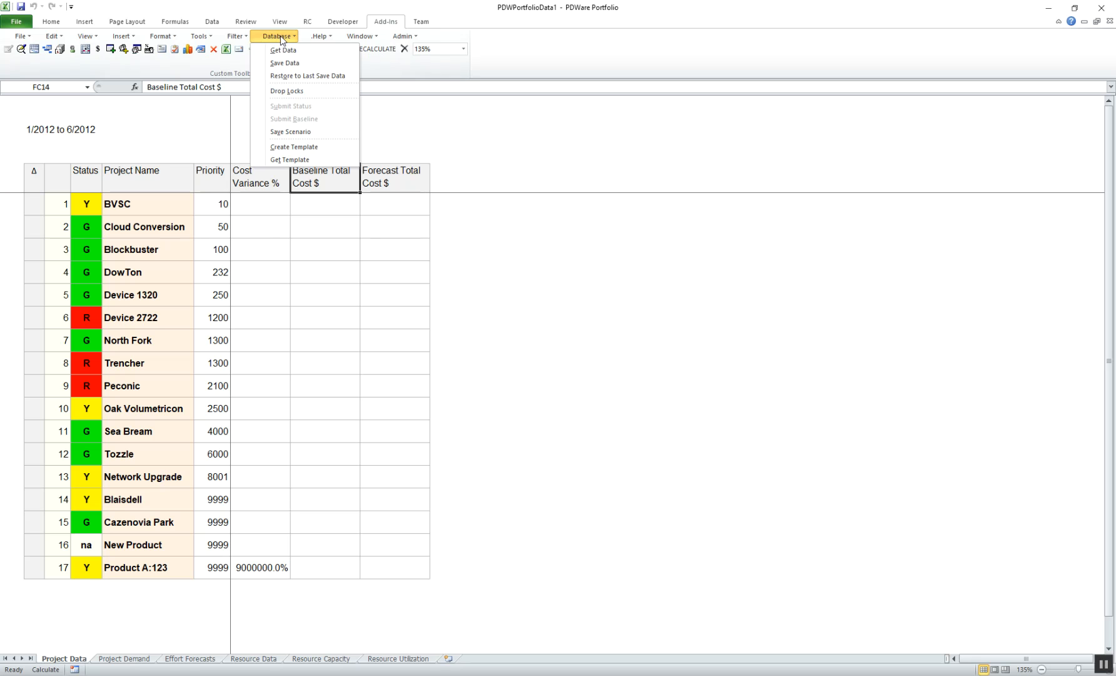
left_click(284, 50)
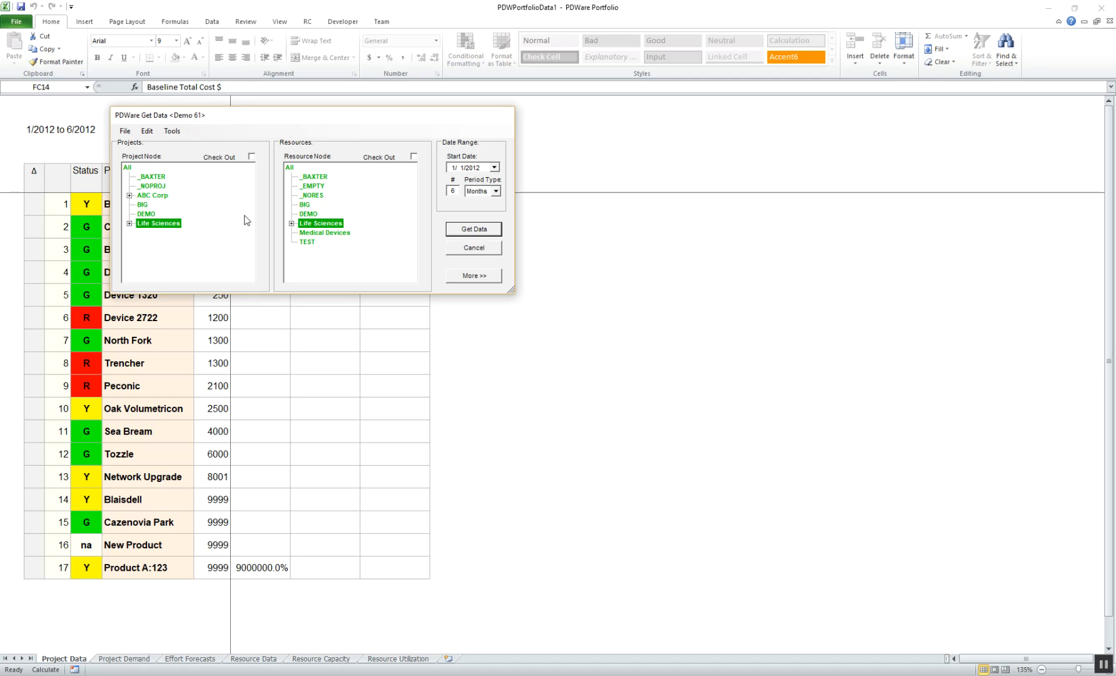
Set the data retrieval date range to 3 periods with Years as the period type.
left_click(497, 192)
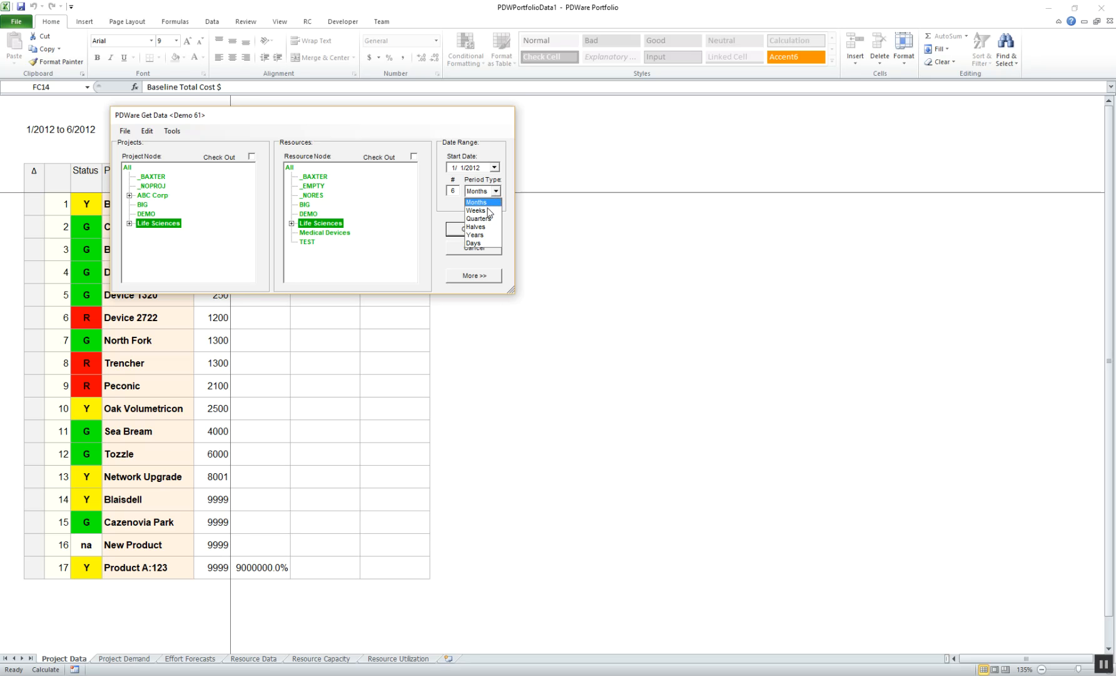
left_click(483, 236)
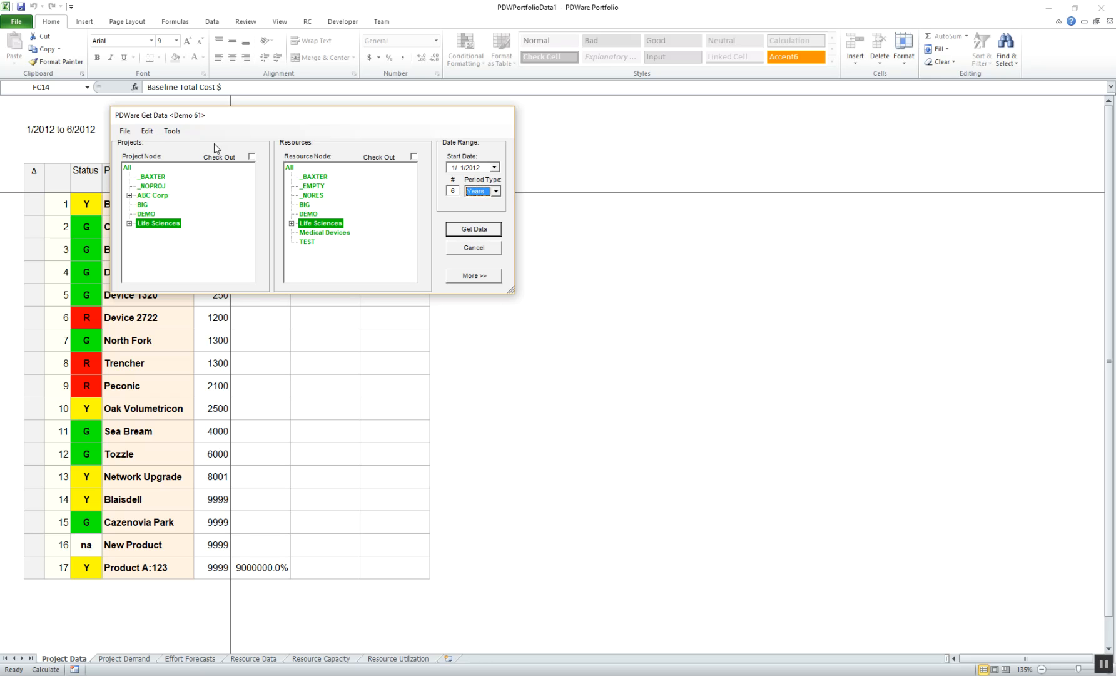
left_click(173, 131)
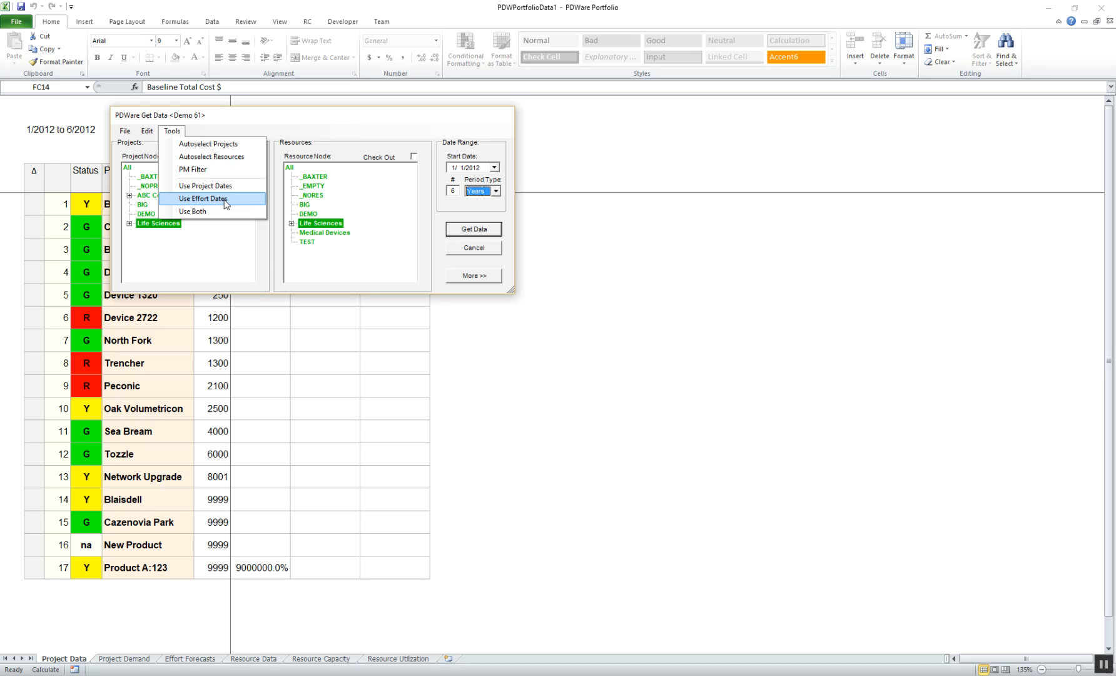
left_click(456, 192)
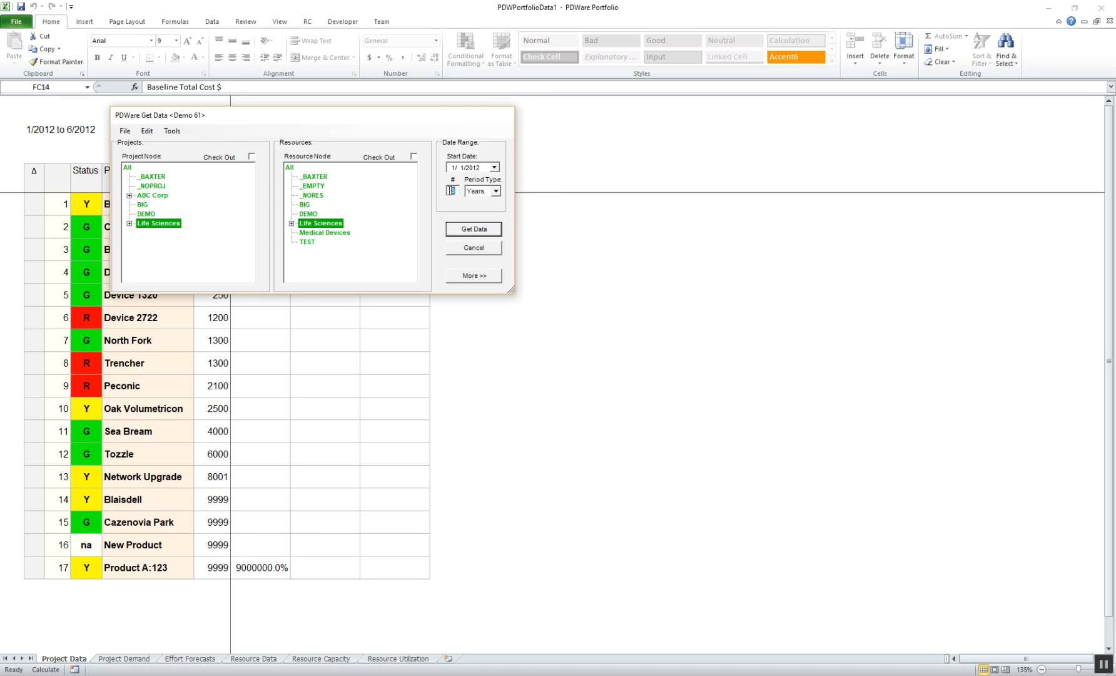
type("3")
Apply the effort dates to the date range and retrieve the data for the selected Life Sciences project and resource nodes.
left_click(172, 131)
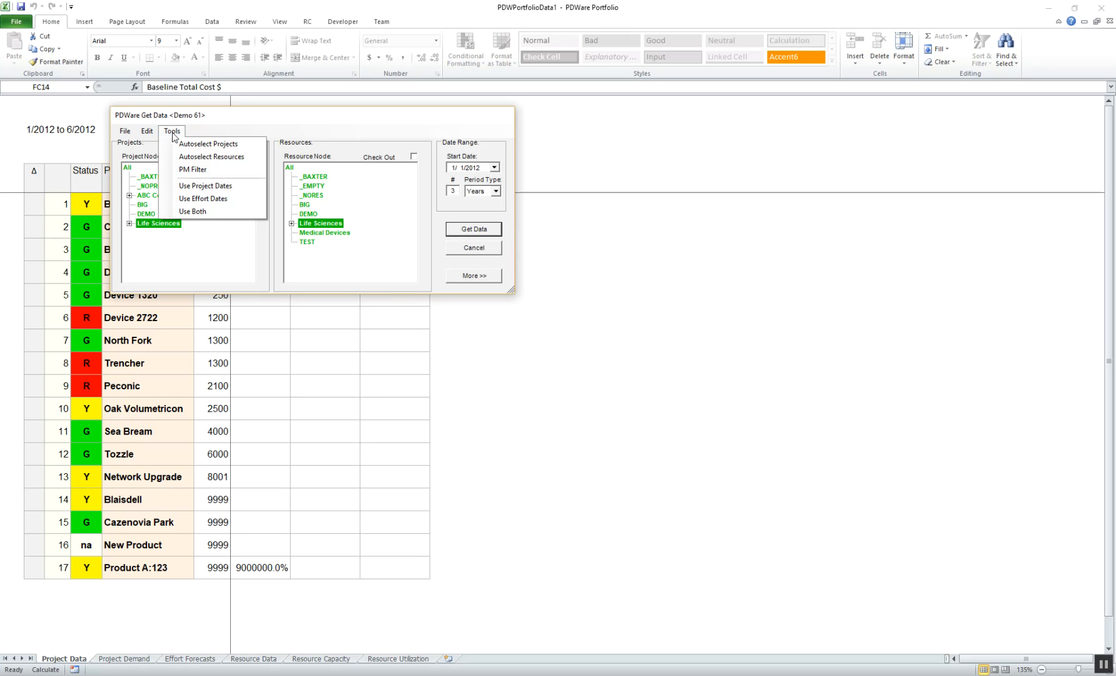
left_click(217, 201)
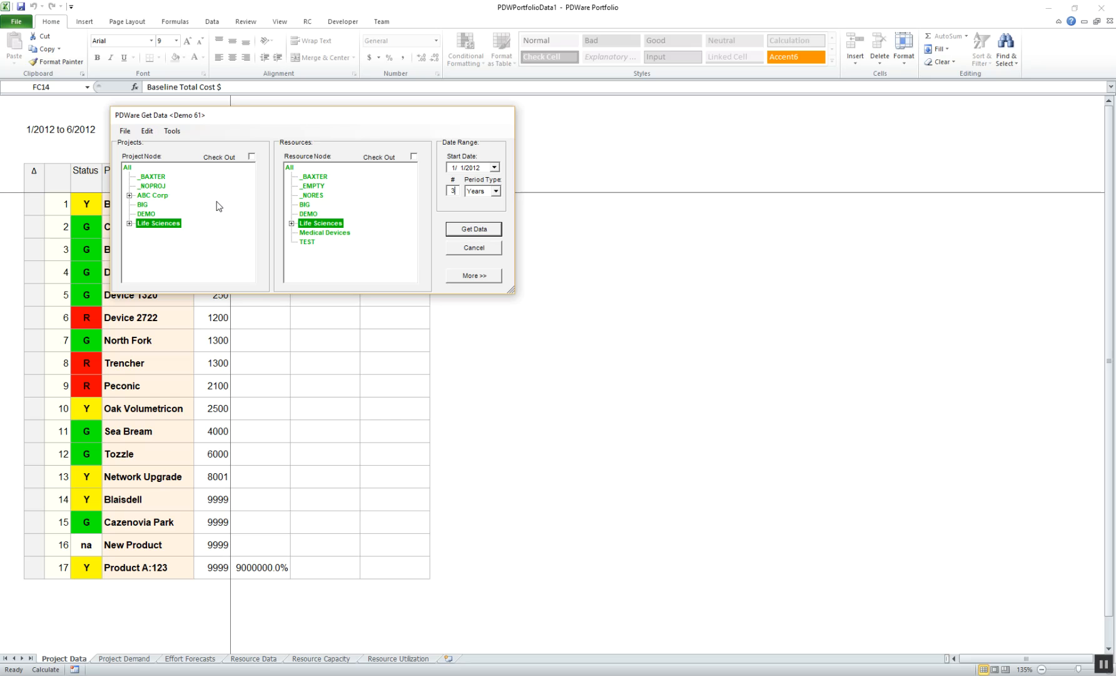
double_click(452, 191)
left_click(471, 233)
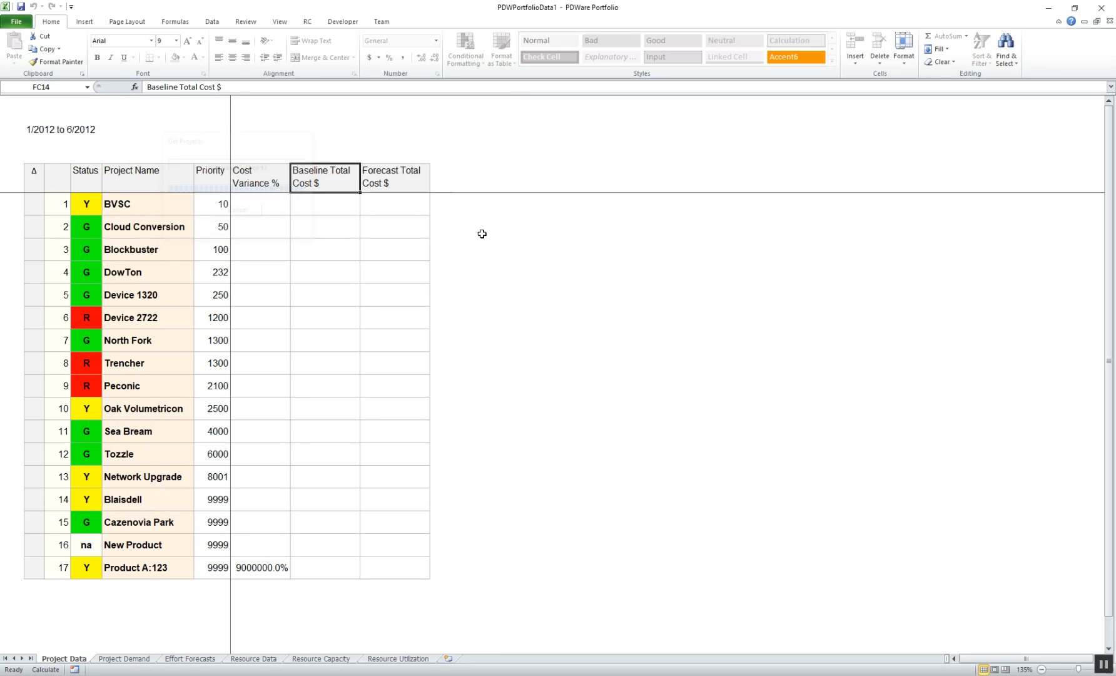